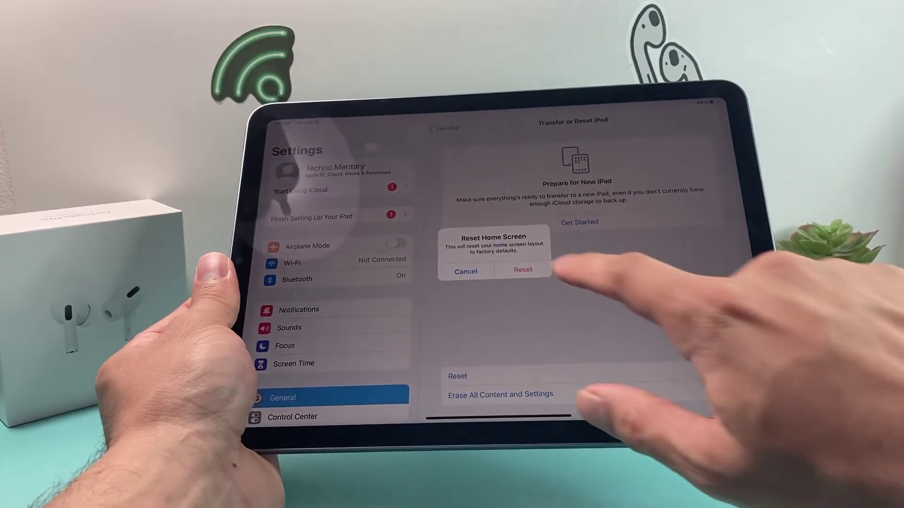
Step: Confirm Reset Home Screen Layout in the confirmation alert
click(530, 286)
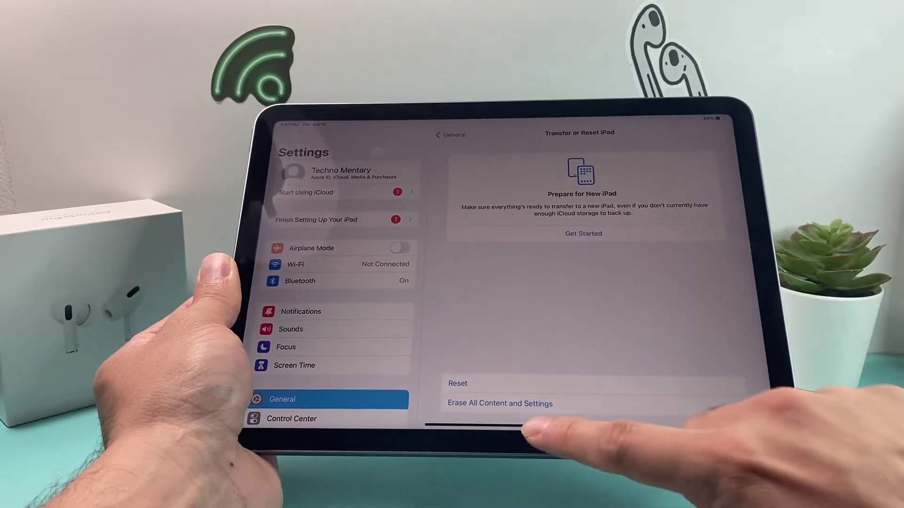
Step: Return to the Home Screen and swipe between pages one and two to check the default layout
drag(497, 429, 498, 296)
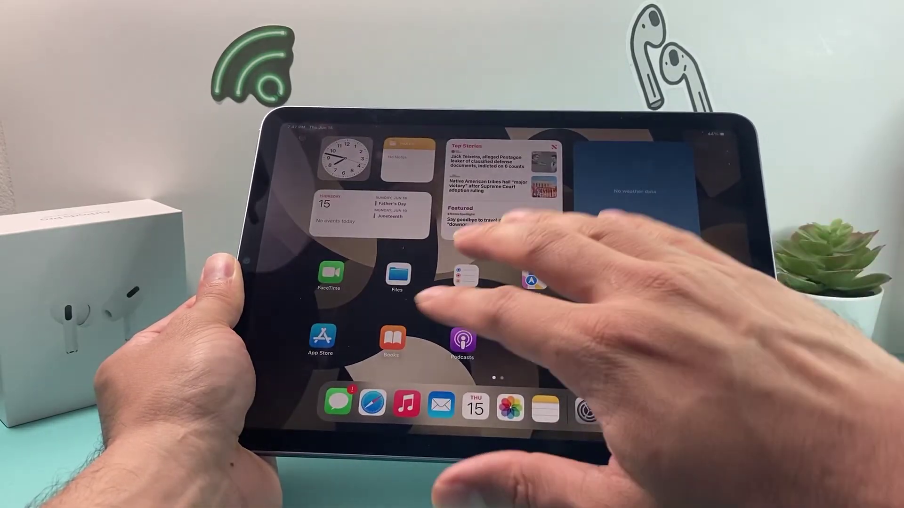
drag(635, 310, 423, 304)
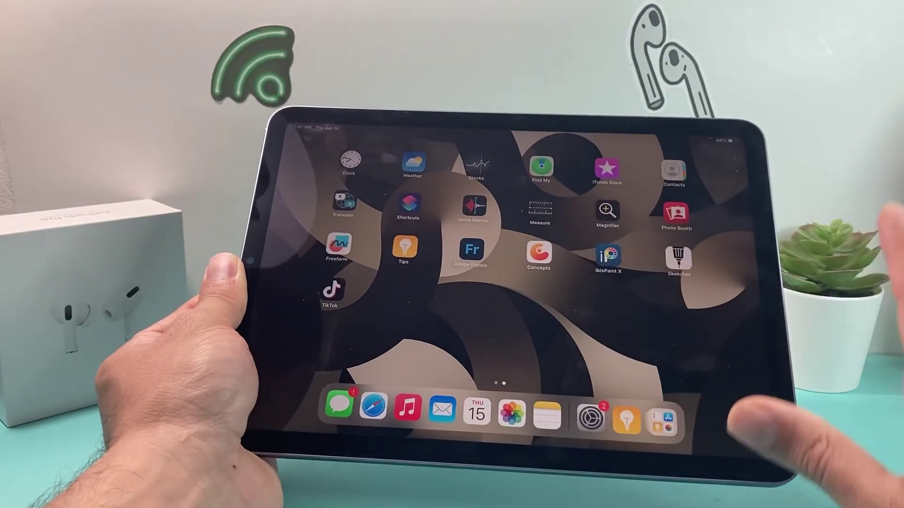
drag(537, 269, 749, 269)
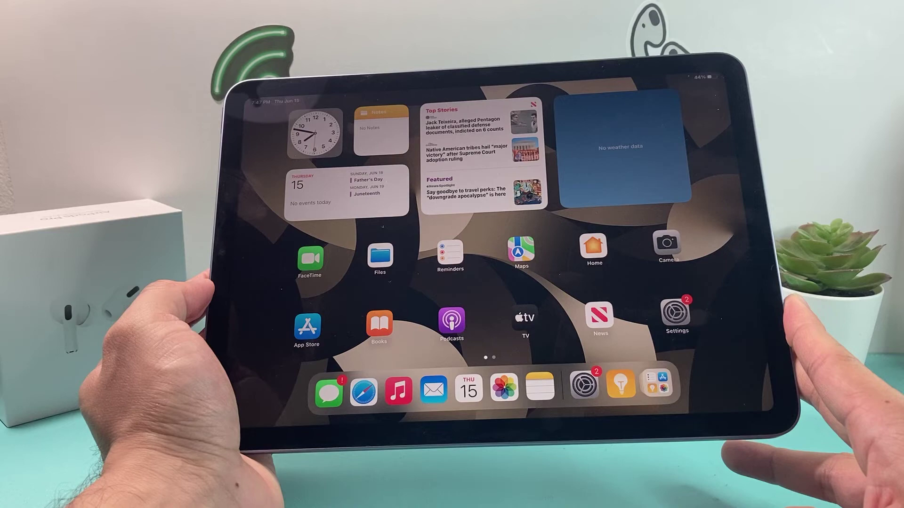
mouse_move(311, 262)
mouse_down()
mouse_move(240, 261)
mouse_move(353, 262)
mouse_up()
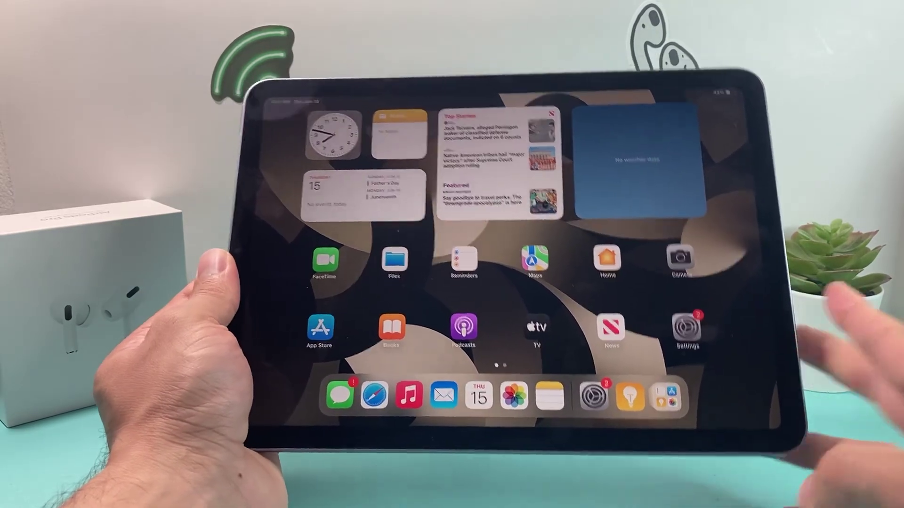